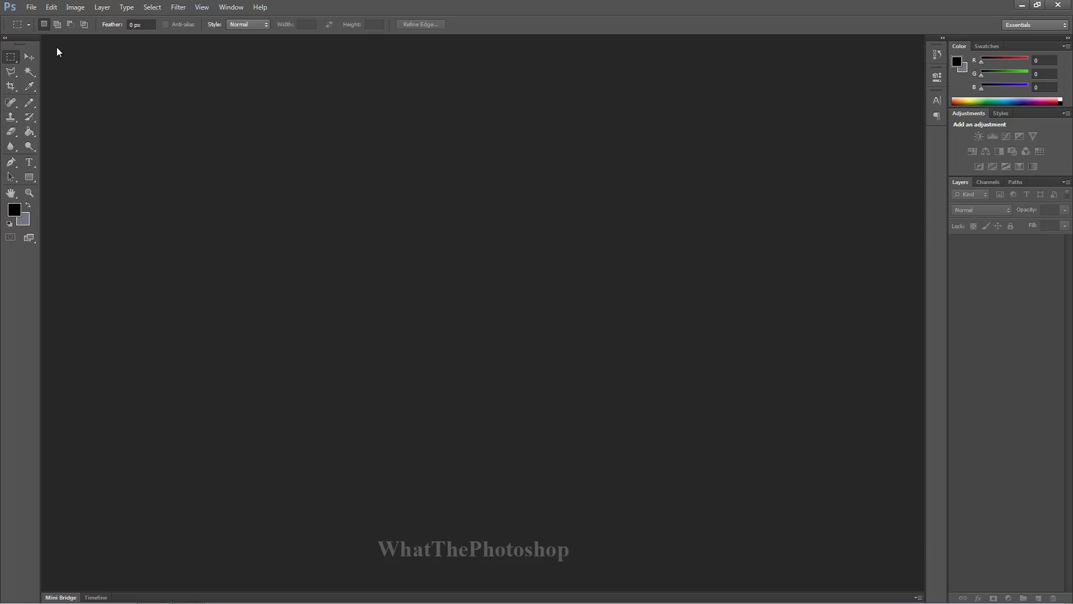
- Create Untitled-1 at 1280×720 pixels, 72 ppi RGB, with White background contents
{"action": "left_click", "coordinate": [27, 7]}
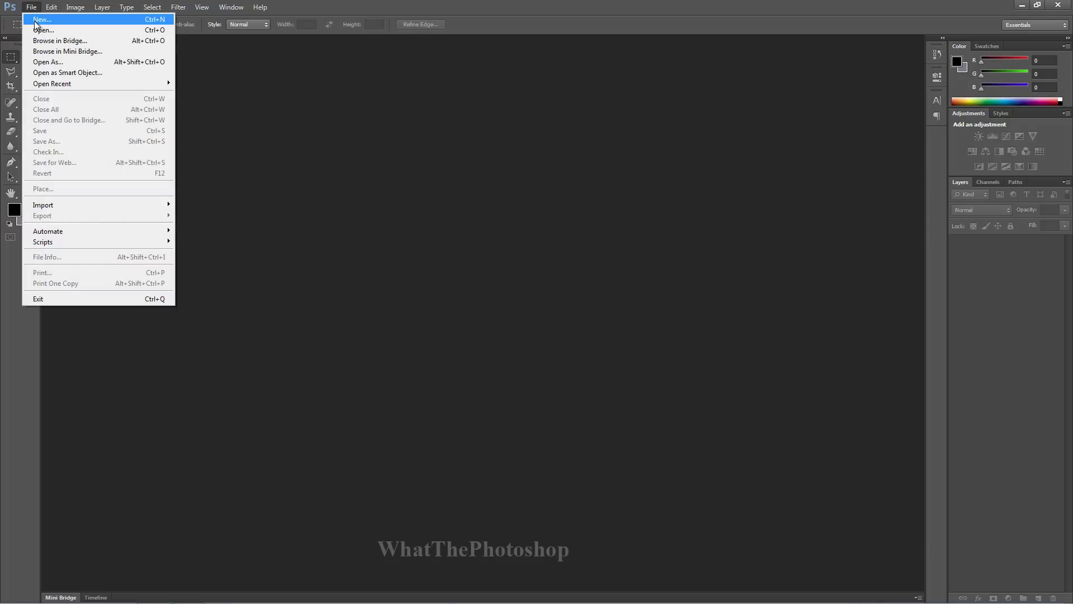
{"action": "left_click", "coordinate": [35, 20]}
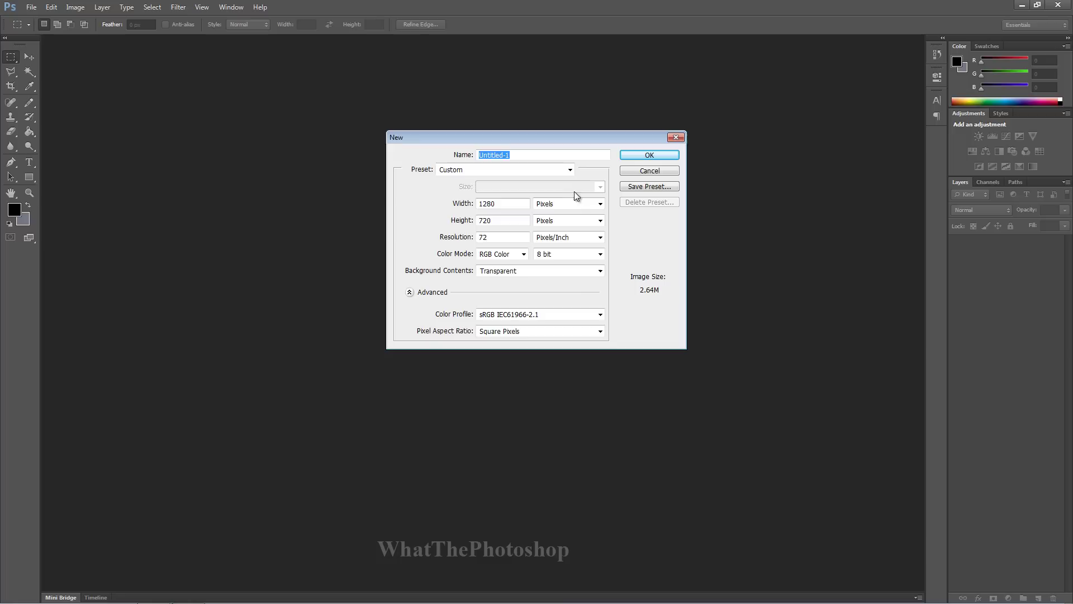
{"action": "left_click", "coordinate": [600, 204]}
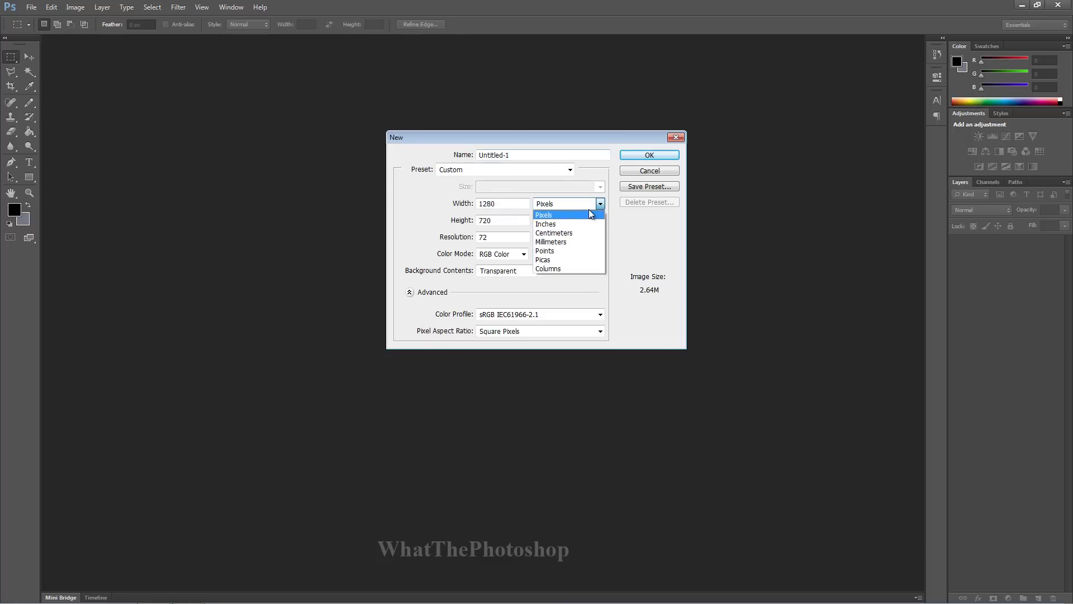
{"action": "left_click", "coordinate": [591, 215]}
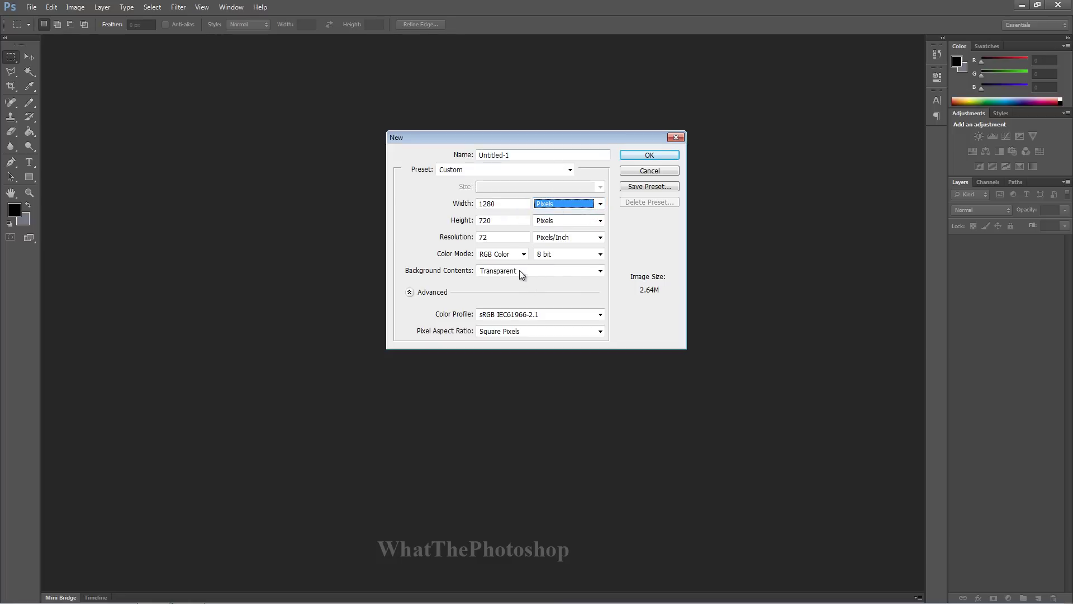
{"action": "left_click", "coordinate": [499, 273]}
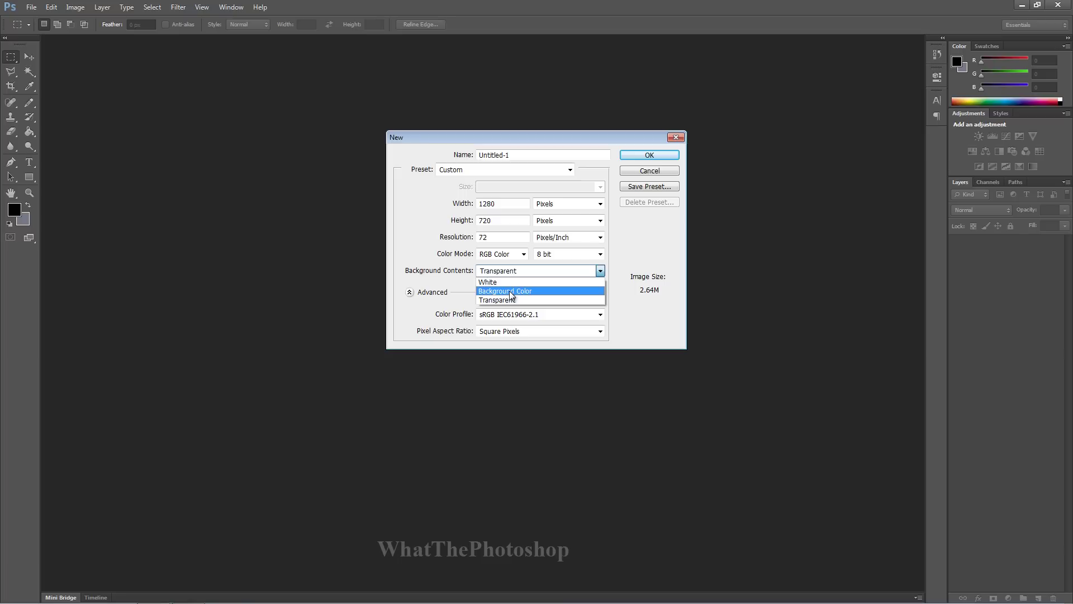
{"action": "left_click", "coordinate": [510, 281]}
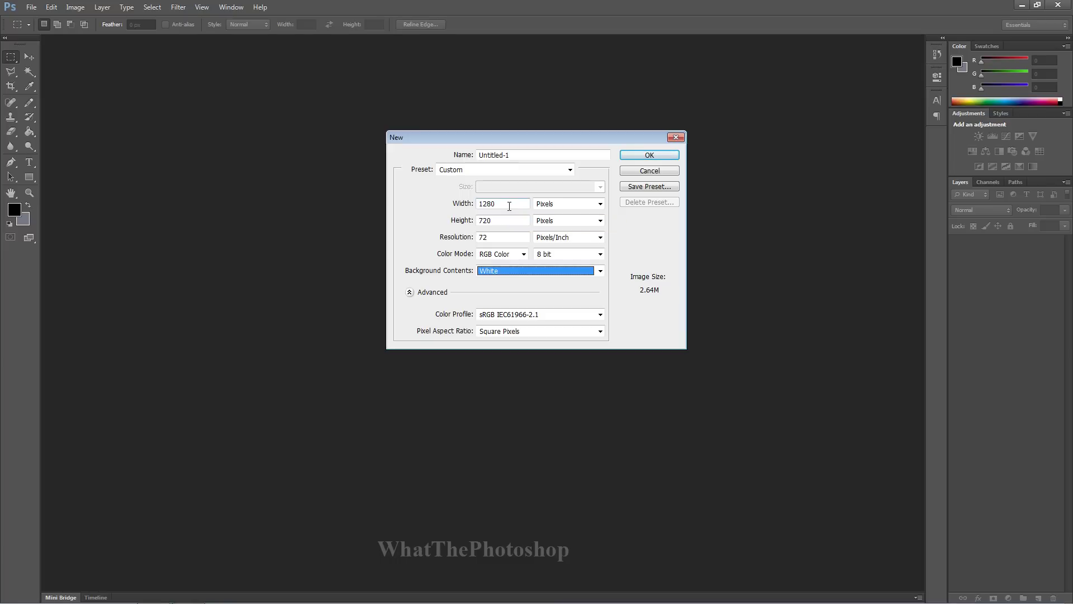
{"action": "left_click_drag", "start_coordinate": [507, 202], "coordinate": [476, 207]}
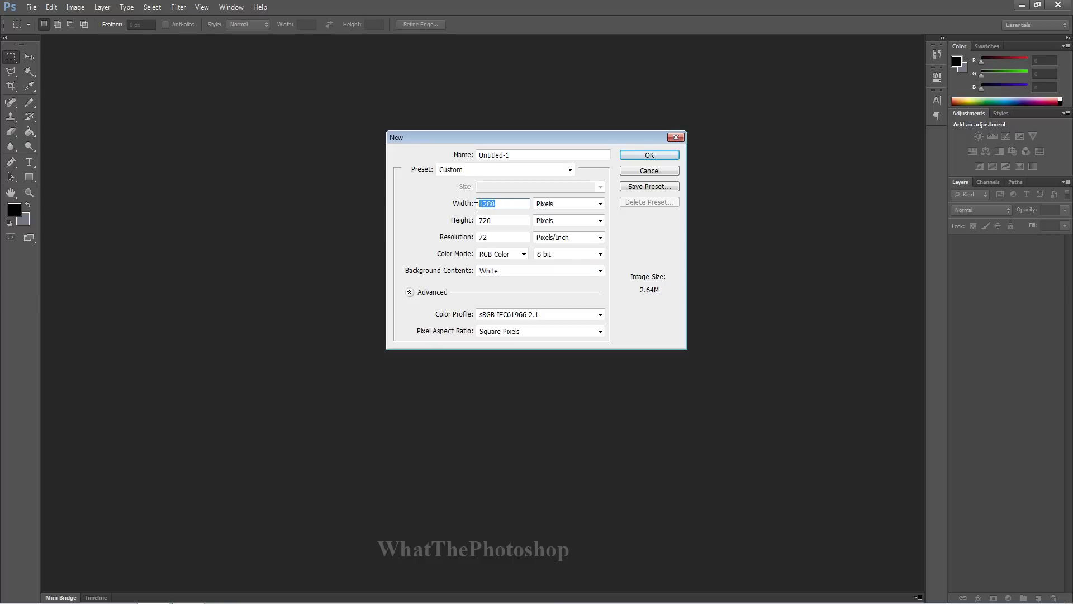
{"action": "left_click", "coordinate": [629, 156]}
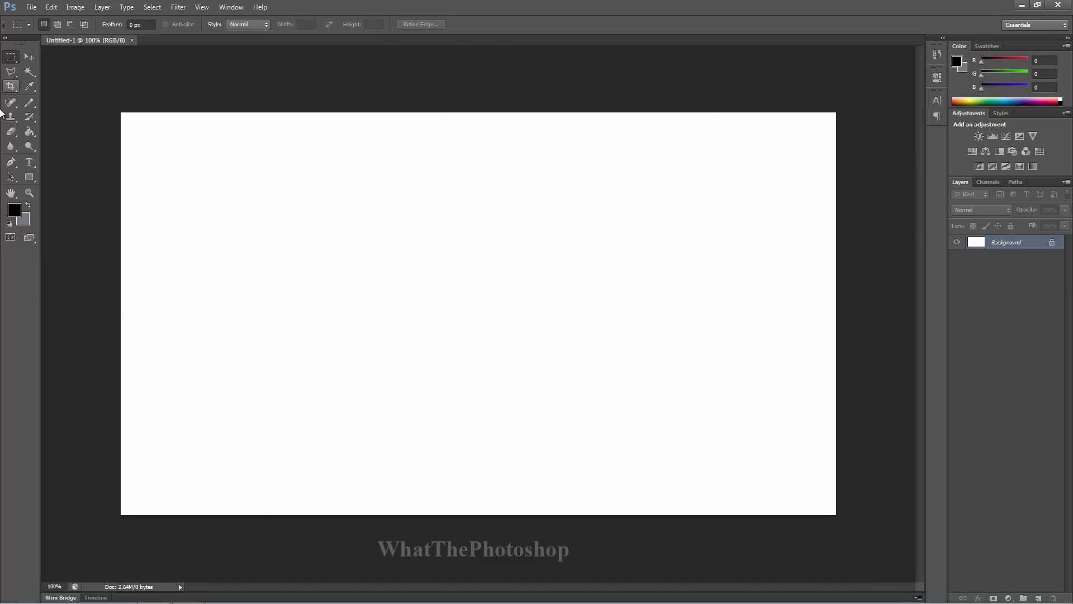
- Select the Type tool and set the font to Times New Roman Bold at 72 pt
{"action": "left_click", "coordinate": [29, 162]}
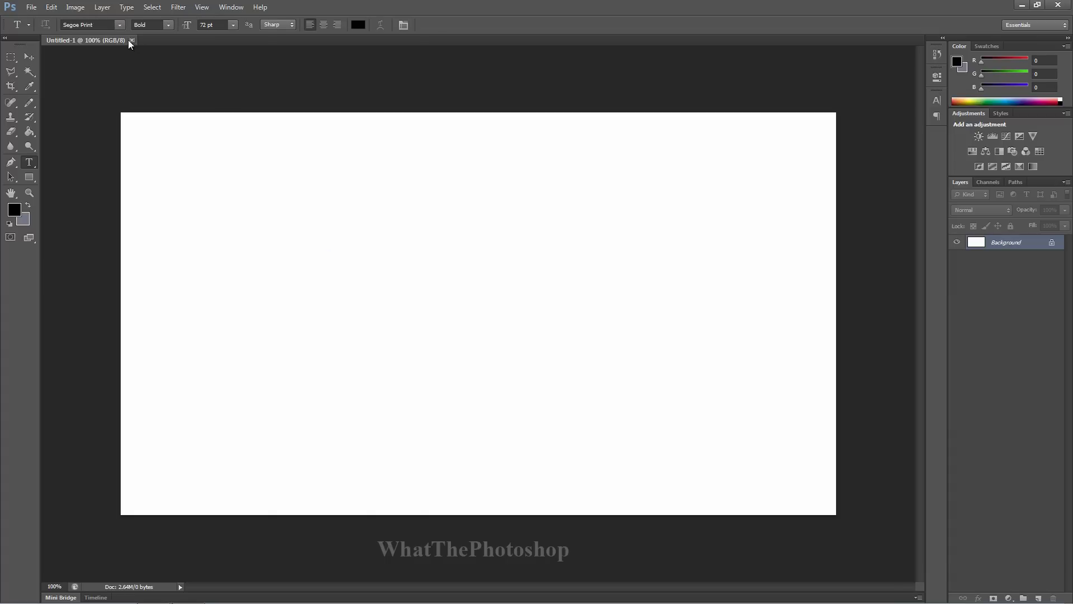
{"action": "left_click", "coordinate": [120, 25]}
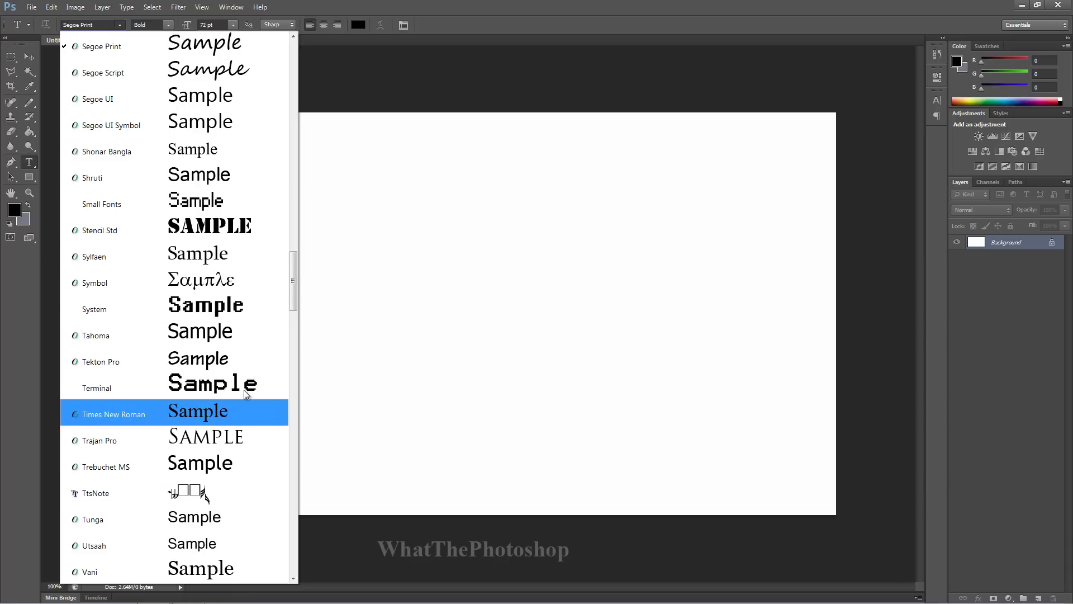
{"action": "left_click", "coordinate": [238, 418]}
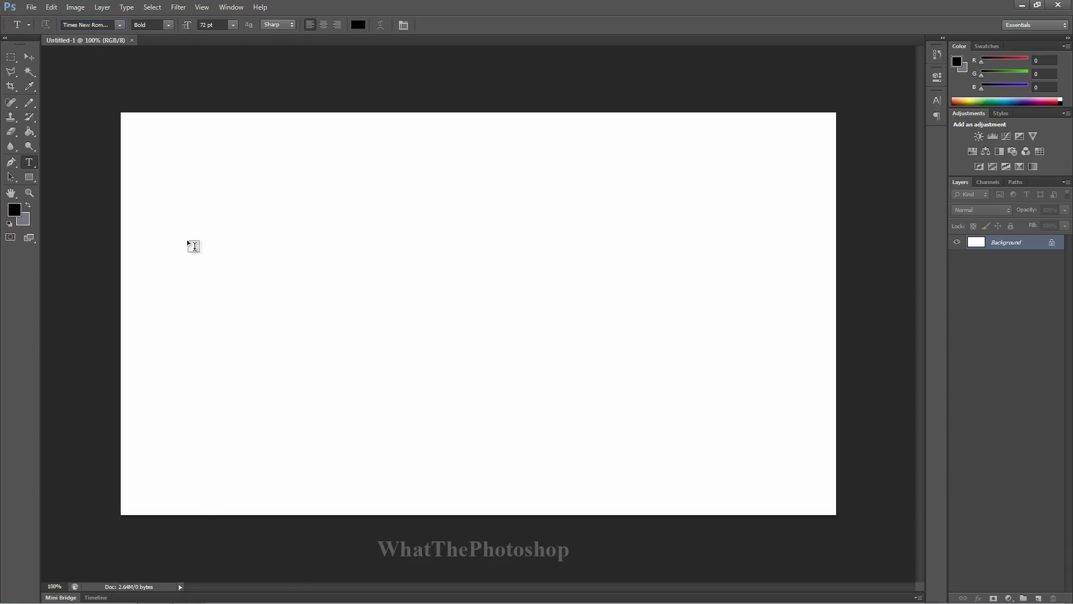
{"action": "left_click", "coordinate": [233, 25]}
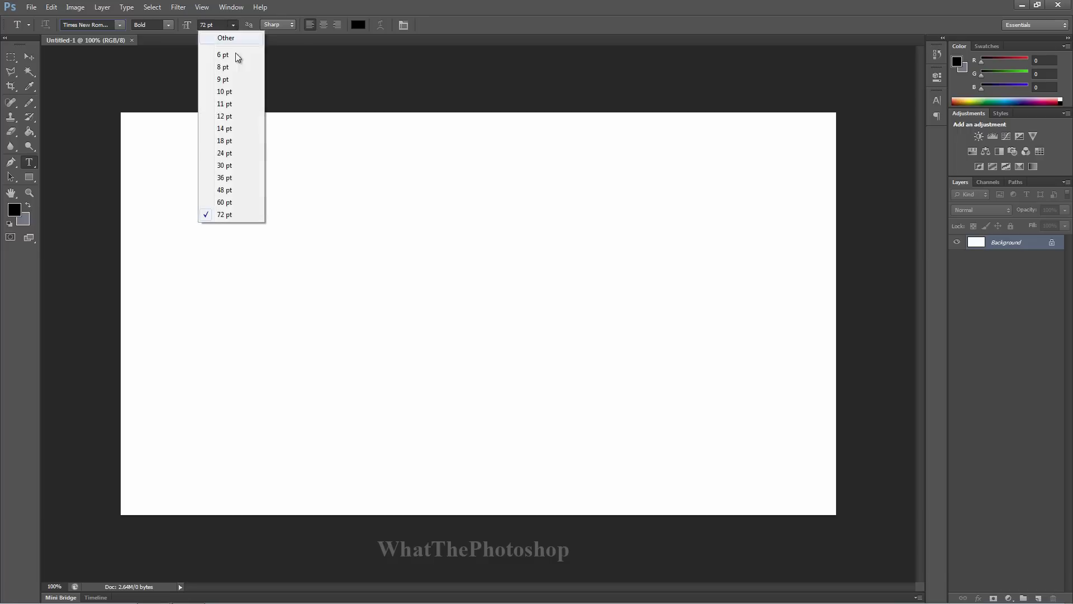
{"action": "left_click", "coordinate": [183, 271]}
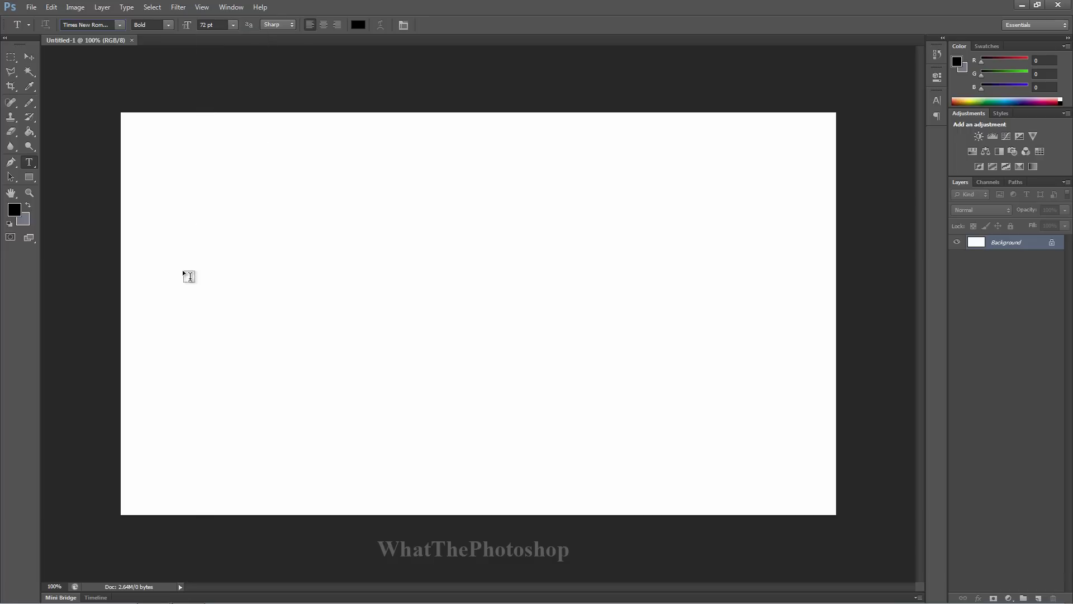
- Type 'WhatThePhotoshop' on the canvas, correcting the mistyped ending to 'hop'
{"action": "left_click", "coordinate": [217, 314]}
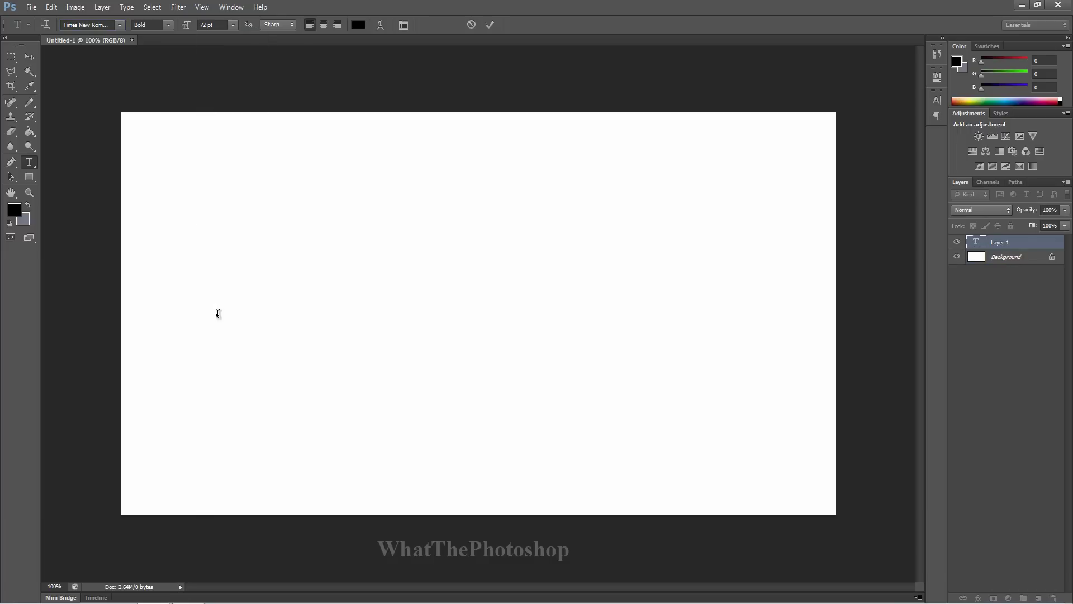
{"action": "type", "text": "What"}
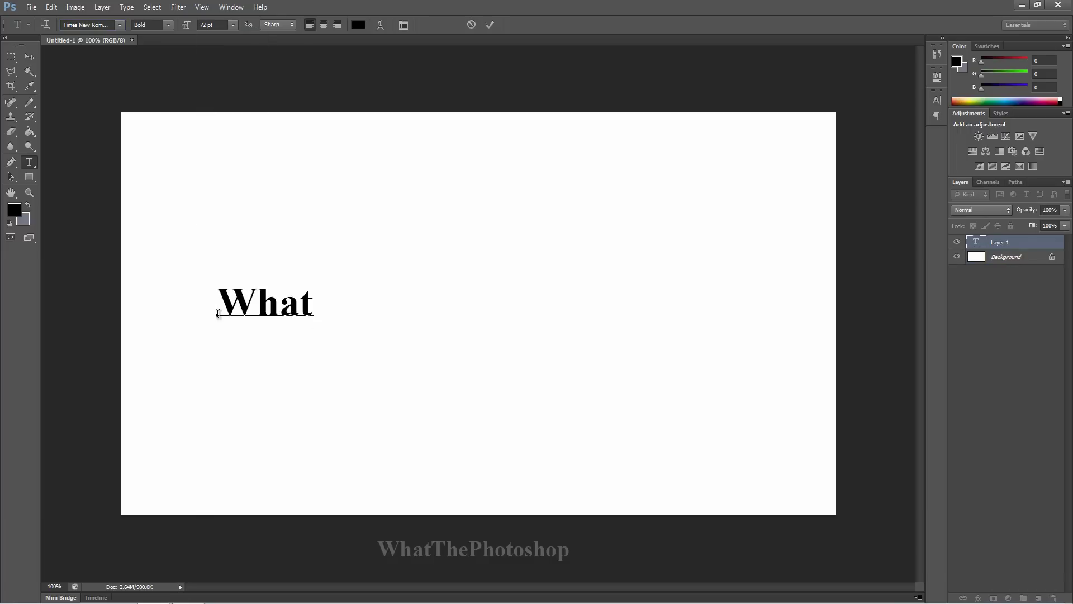
{"action": "type", "text": "The"}
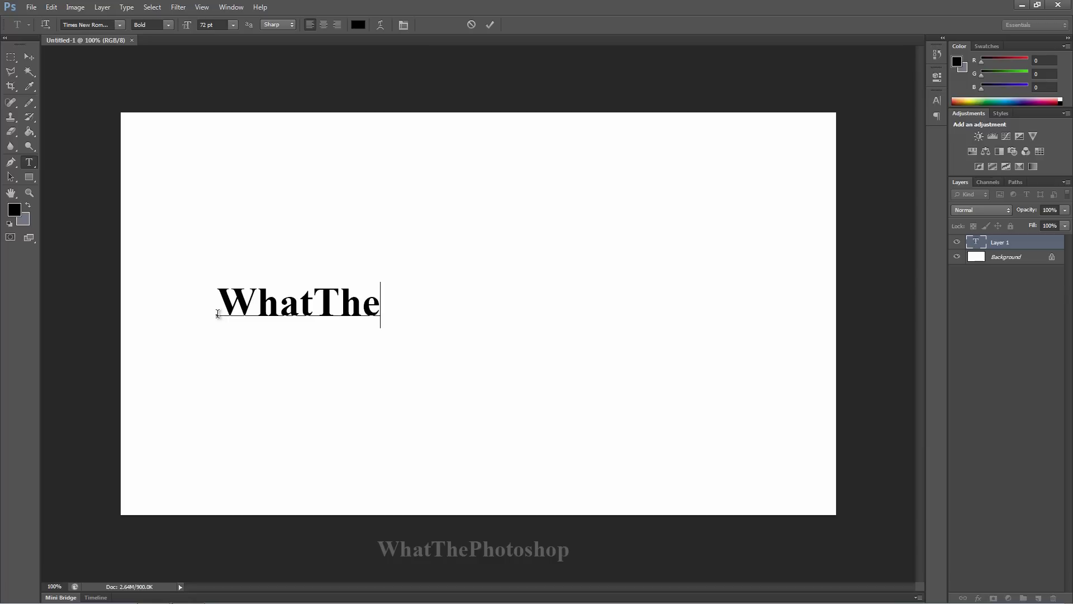
{"action": "type", "text": "Photo"}
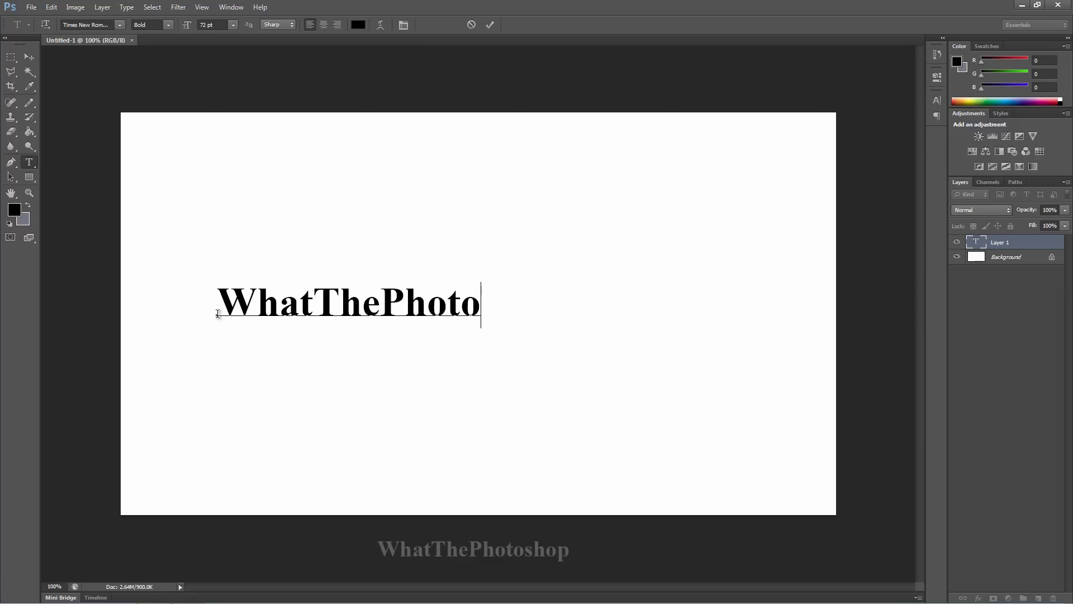
{"action": "type", "text": "so  p"}
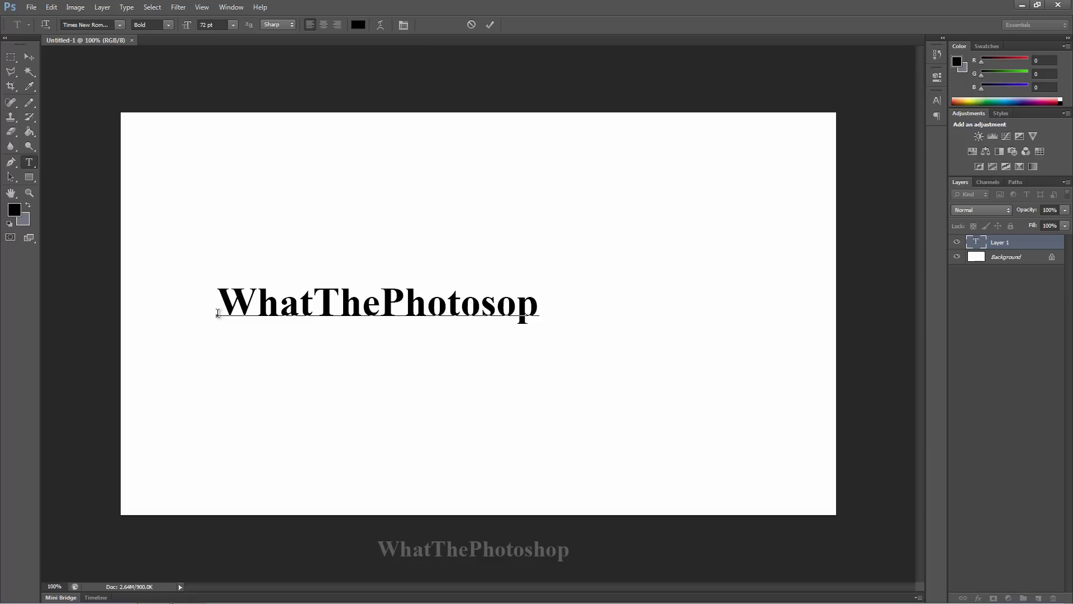
{"action": "type", "text": "h"}
{"action": "left_click_drag", "start_coordinate": [498, 308], "coordinate": [620, 312]}
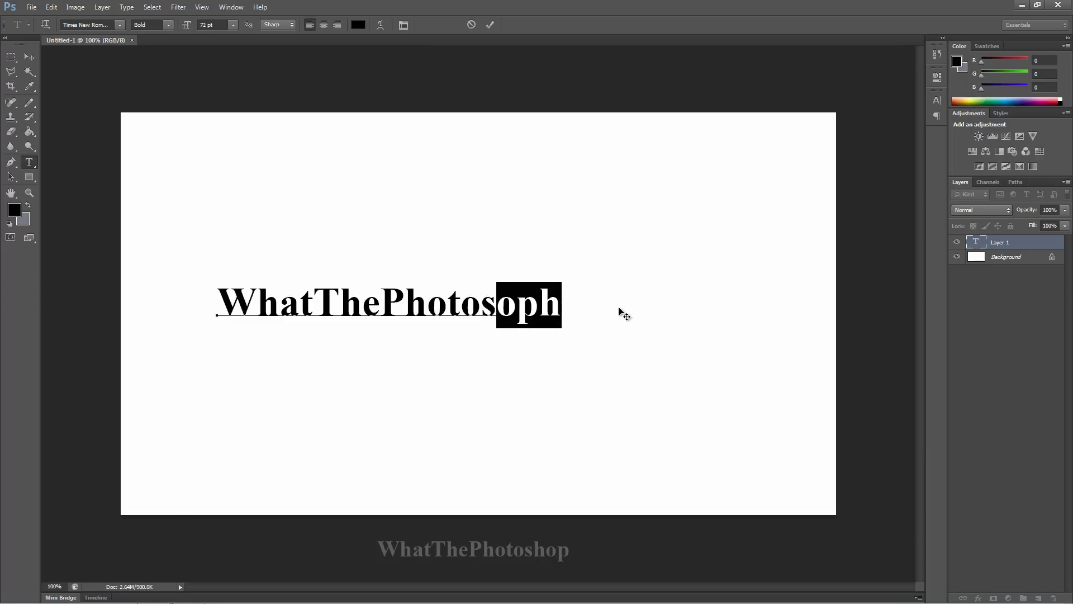
{"action": "type", "text": "hop"}
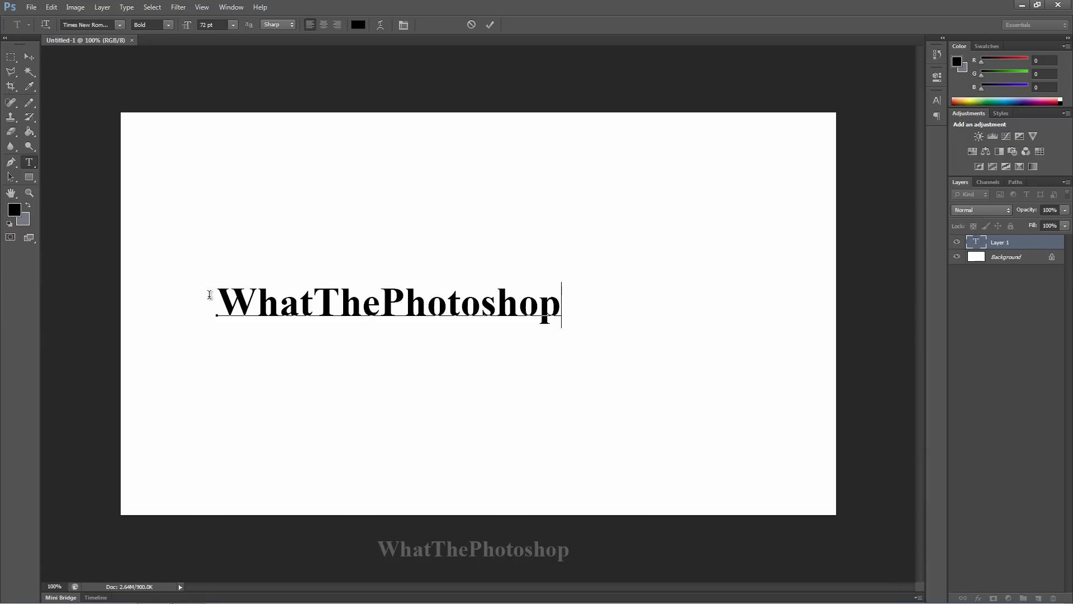
- Remove the stray line break so WhatThePhotoshop sits on a single line
{"action": "key", "text": "ctrl+t"}
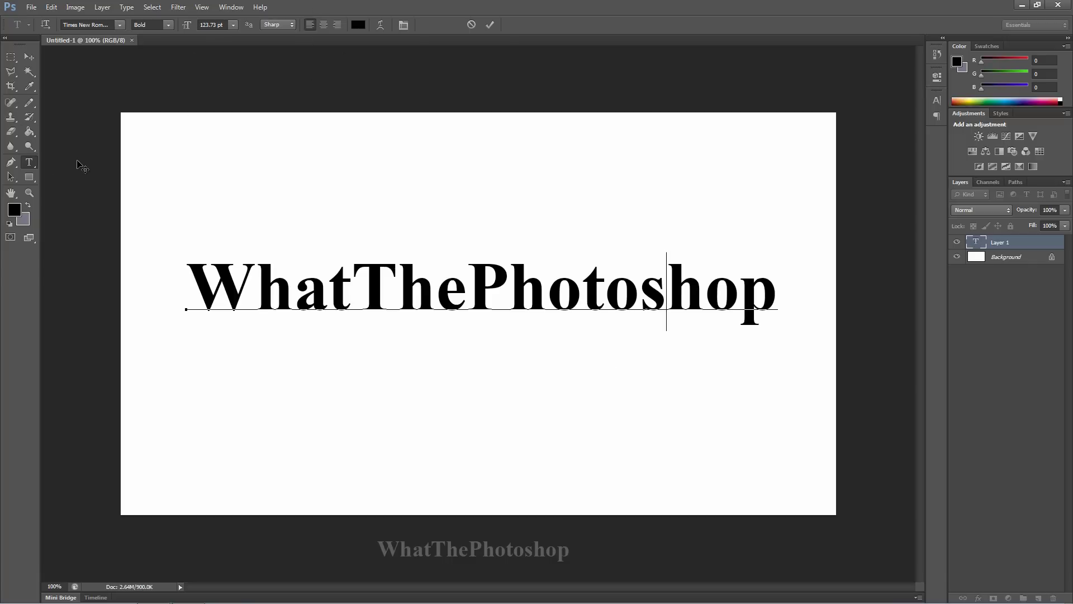
{"action": "key", "text": "Return"}
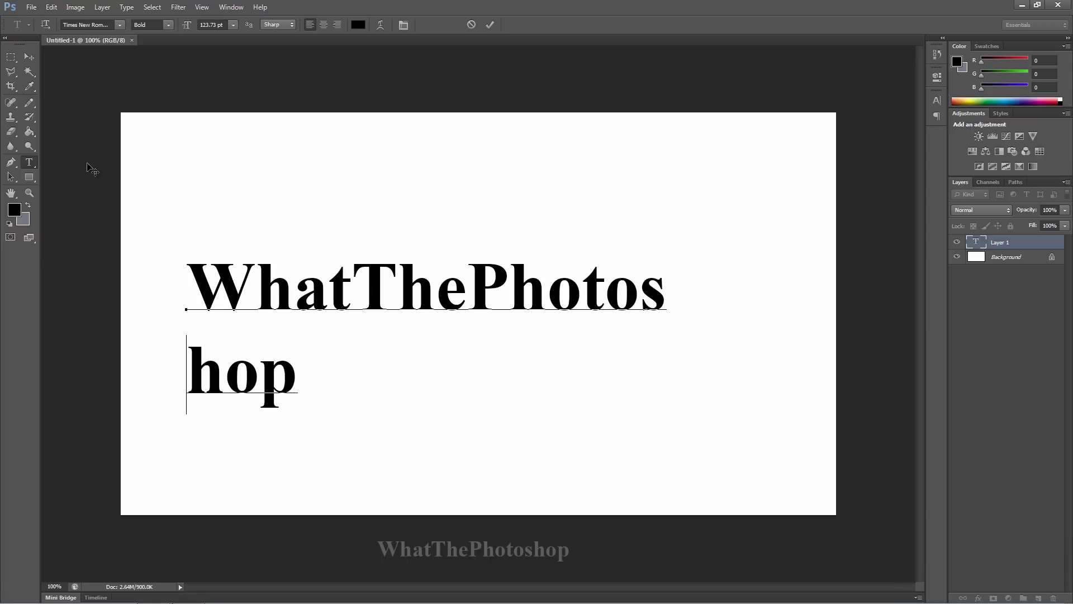
{"action": "key", "text": "BackSpace"}
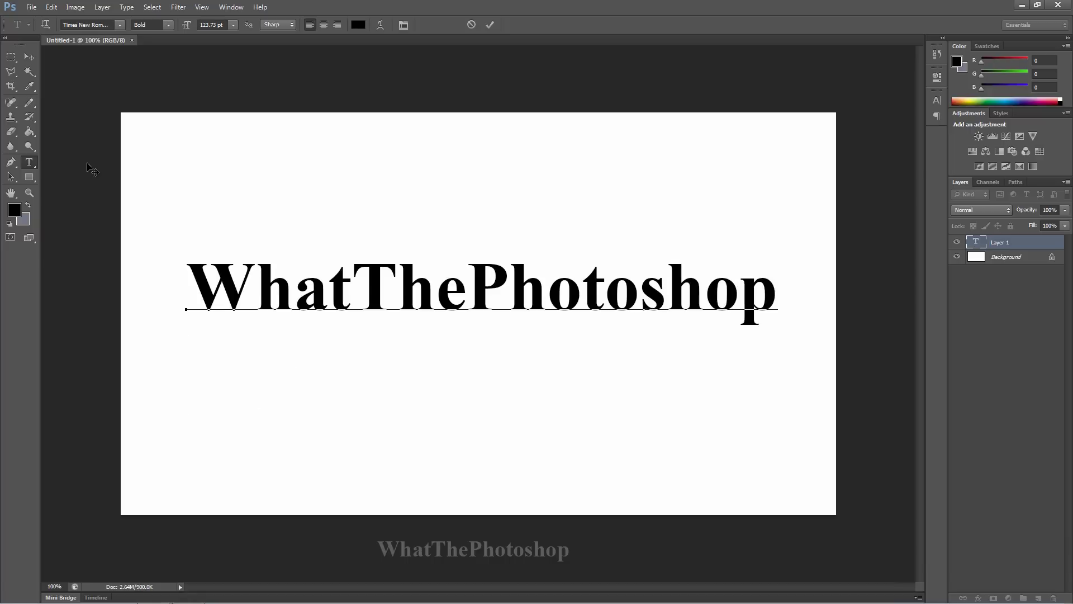
- Commit the text layer, leaving the font size at 72 pt
{"action": "left_click", "coordinate": [29, 162]}
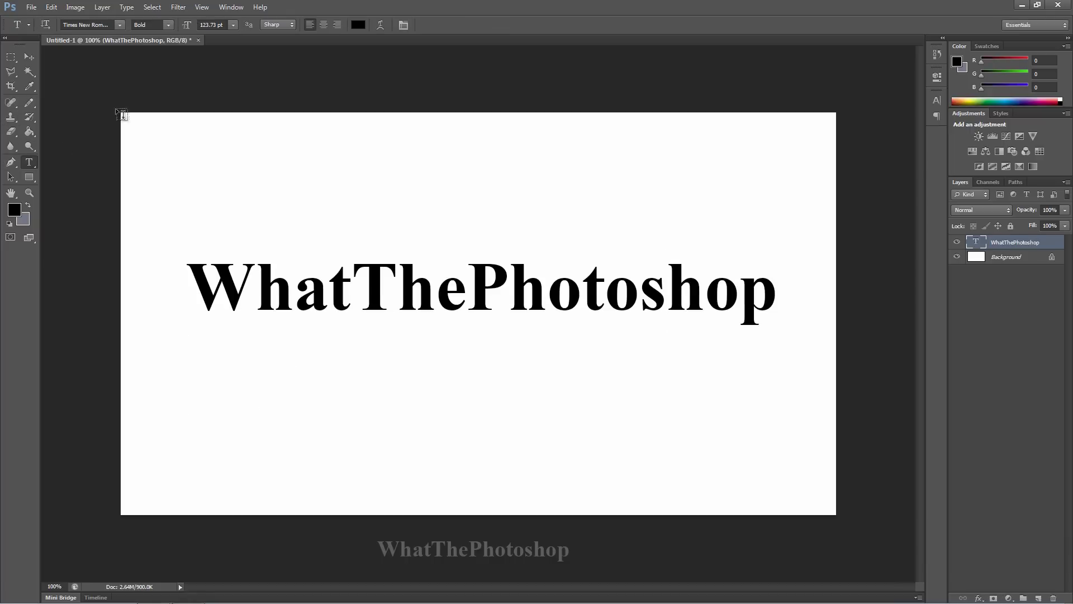
{"action": "left_click", "coordinate": [232, 25]}
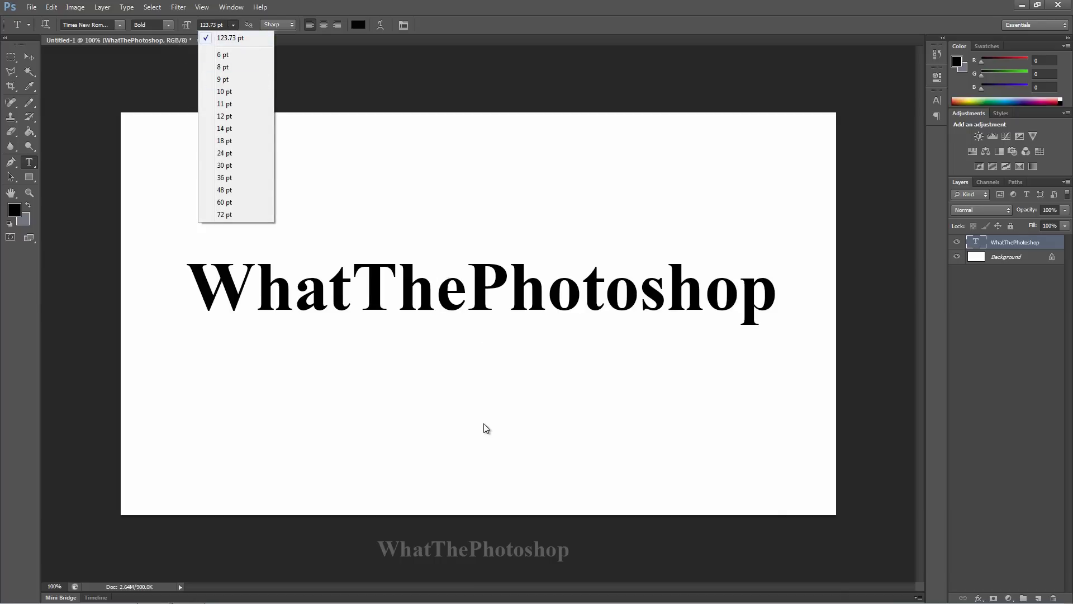
{"action": "left_click", "coordinate": [201, 24]}
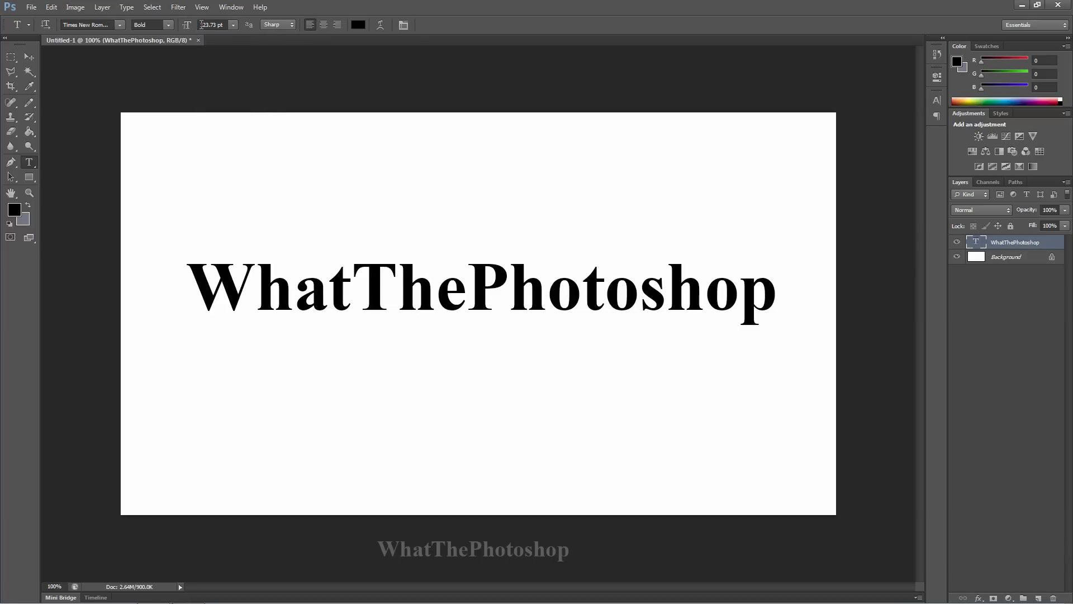
{"action": "left_click", "coordinate": [202, 24]}
- Enable Outer Glow on the text layer with the yellow colour f9f923
{"action": "double_click", "coordinate": [1050, 244]}
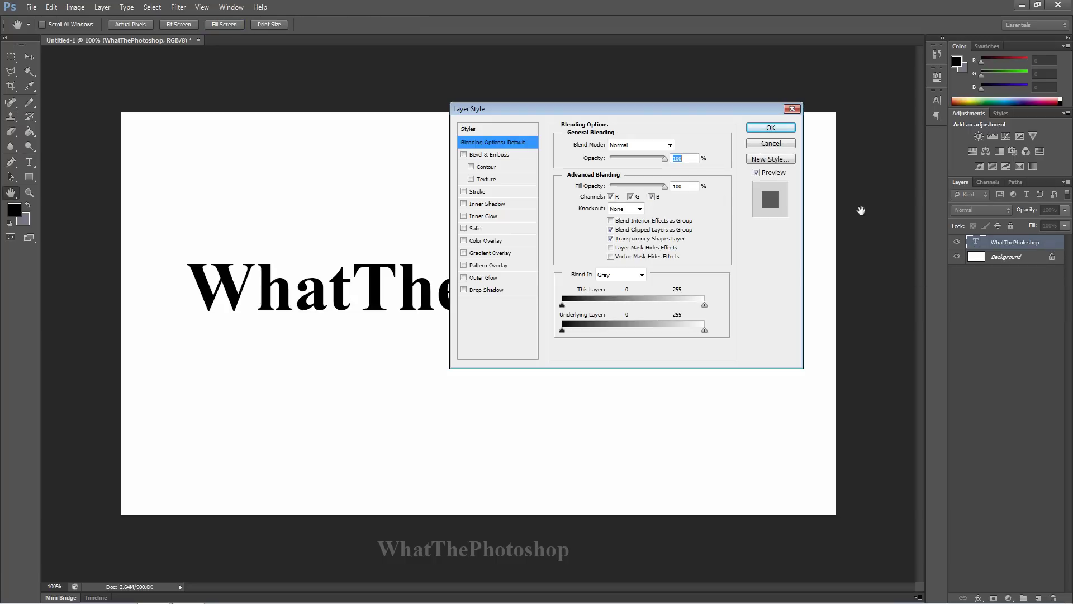
{"action": "left_click", "coordinate": [479, 279]}
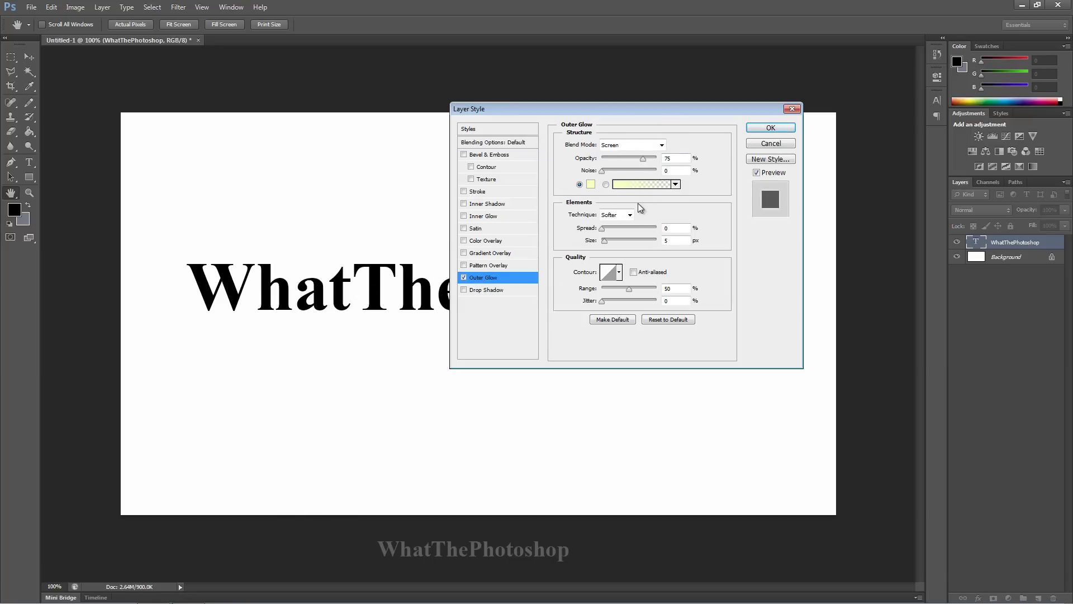
{"action": "left_click", "coordinate": [594, 188]}
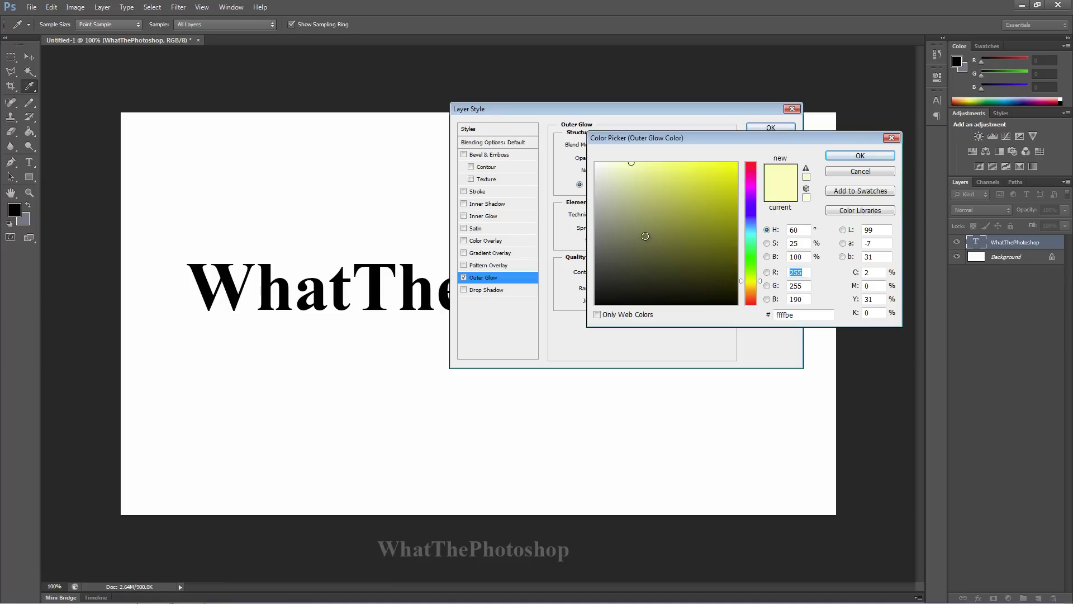
{"action": "left_click", "coordinate": [714, 181]}
{"action": "left_click_drag", "start_coordinate": [714, 181], "coordinate": [717, 166]}
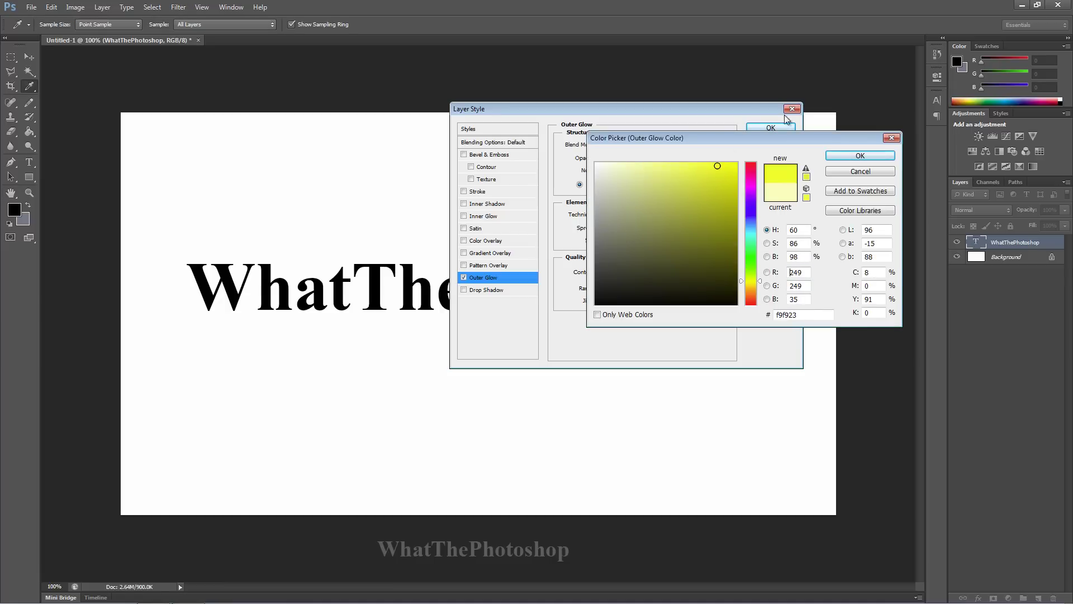
{"action": "left_click", "coordinate": [827, 157]}
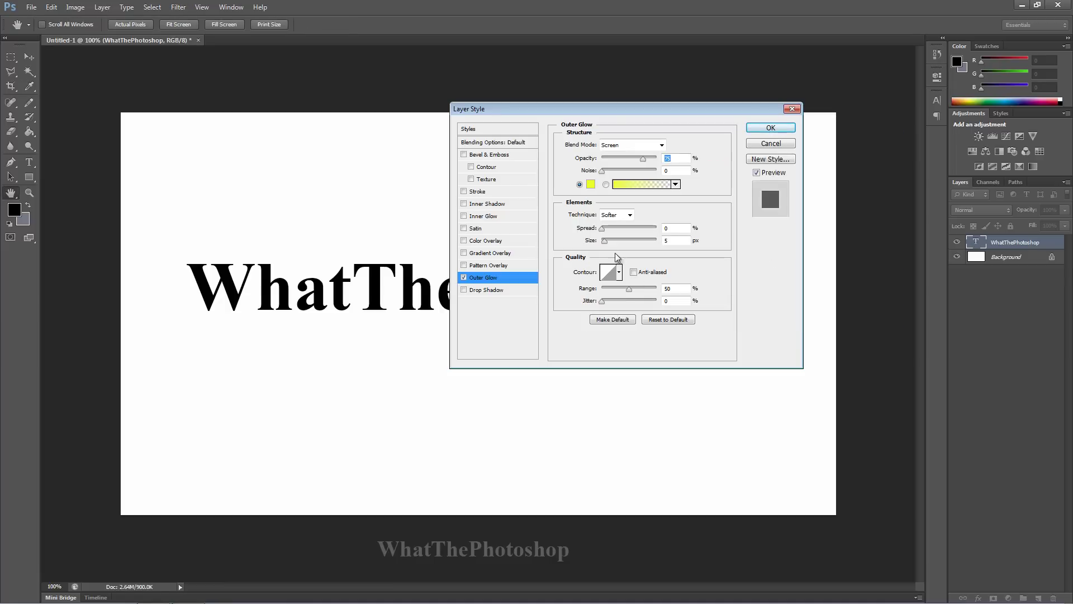
- Set the glow to Normal blend mode, 4% spread and 8 px size
{"action": "mouse_move", "coordinate": [605, 239]}
{"action": "left_mouse_down"}
{"action": "mouse_move", "coordinate": [629, 240]}
{"action": "mouse_move", "coordinate": [604, 242]}
{"action": "left_mouse_up"}
{"action": "left_click", "coordinate": [638, 145]}
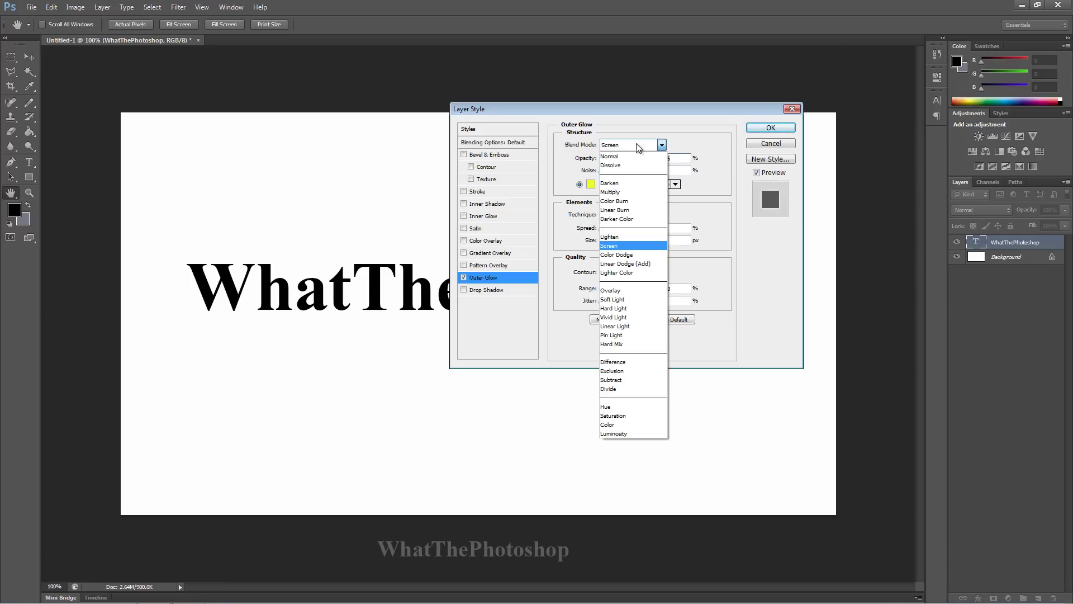
{"action": "left_click", "coordinate": [608, 157]}
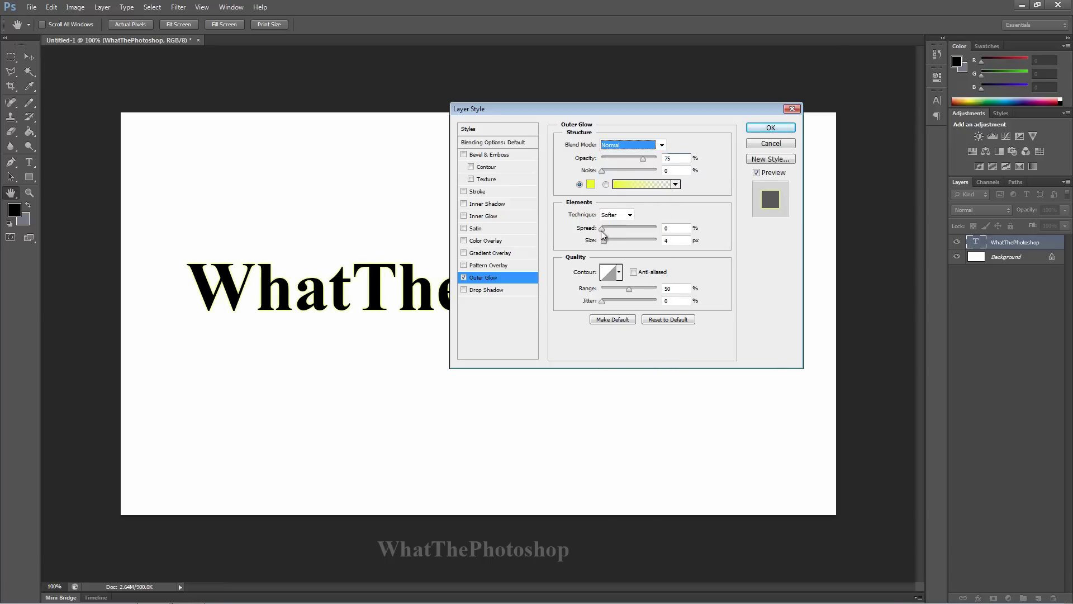
{"action": "mouse_move", "coordinate": [601, 230]}
{"action": "left_mouse_down"}
{"action": "mouse_move", "coordinate": [618, 236]}
{"action": "mouse_move", "coordinate": [595, 230]}
{"action": "mouse_move", "coordinate": [609, 243]}
{"action": "mouse_move", "coordinate": [605, 227]}
{"action": "mouse_move", "coordinate": [606, 243]}
{"action": "left_mouse_up"}
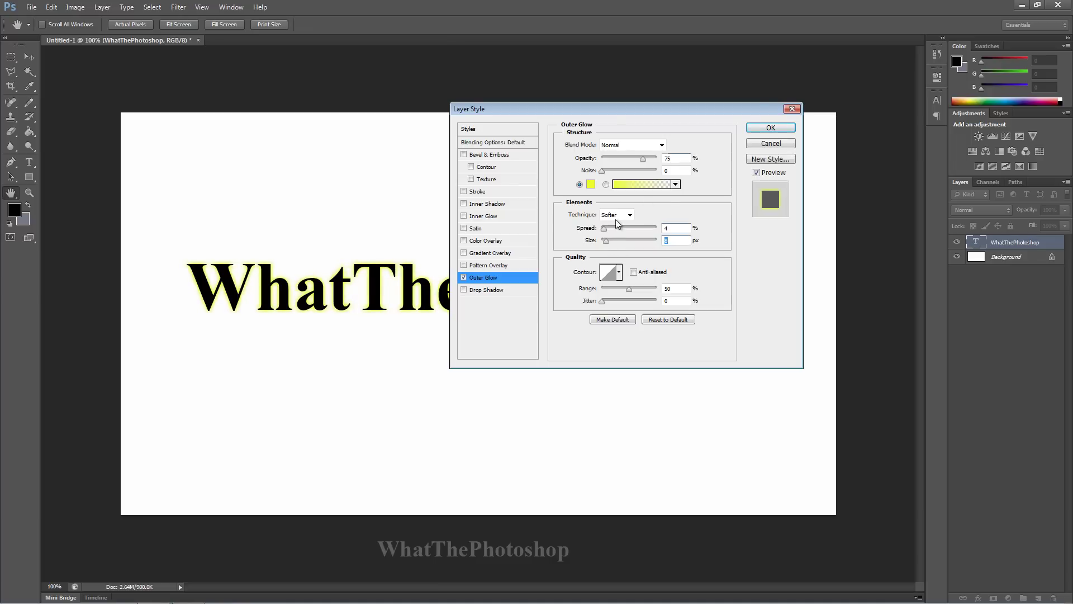
- Apply the glow, fill the Background layer black with the Paint Bucket, and reopen the text's Layer Style
{"action": "left_click", "coordinate": [771, 129]}
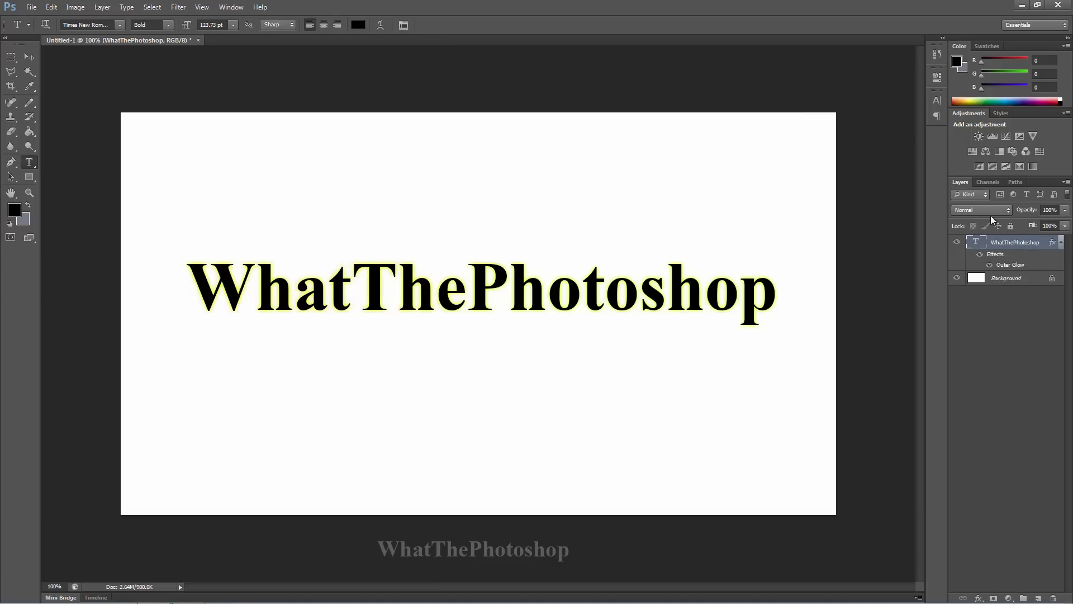
{"action": "left_click", "coordinate": [989, 278]}
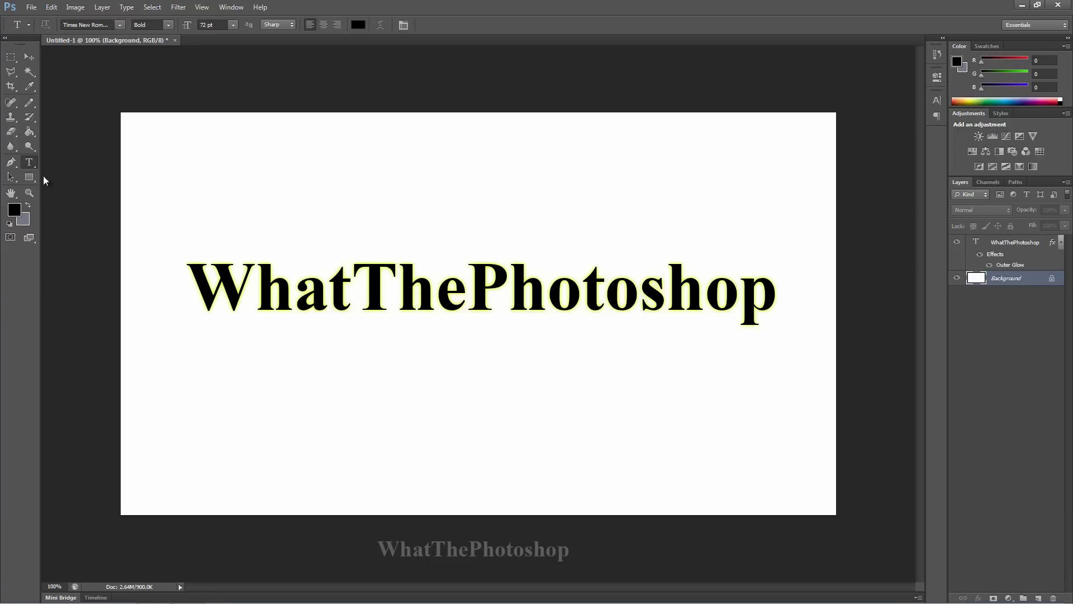
{"action": "left_click", "coordinate": [34, 132]}
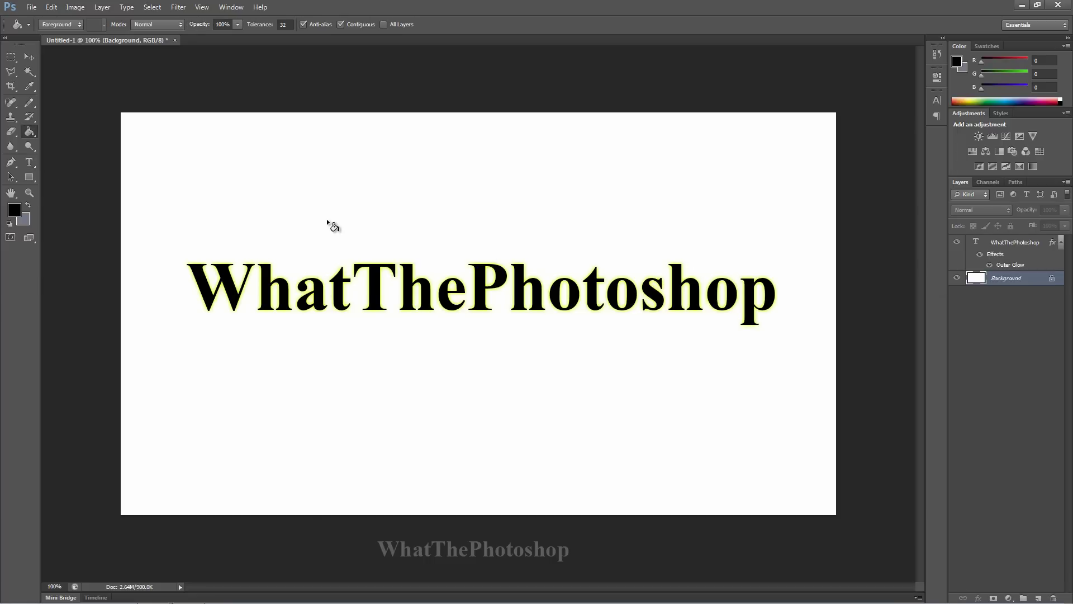
{"action": "left_click", "coordinate": [327, 201]}
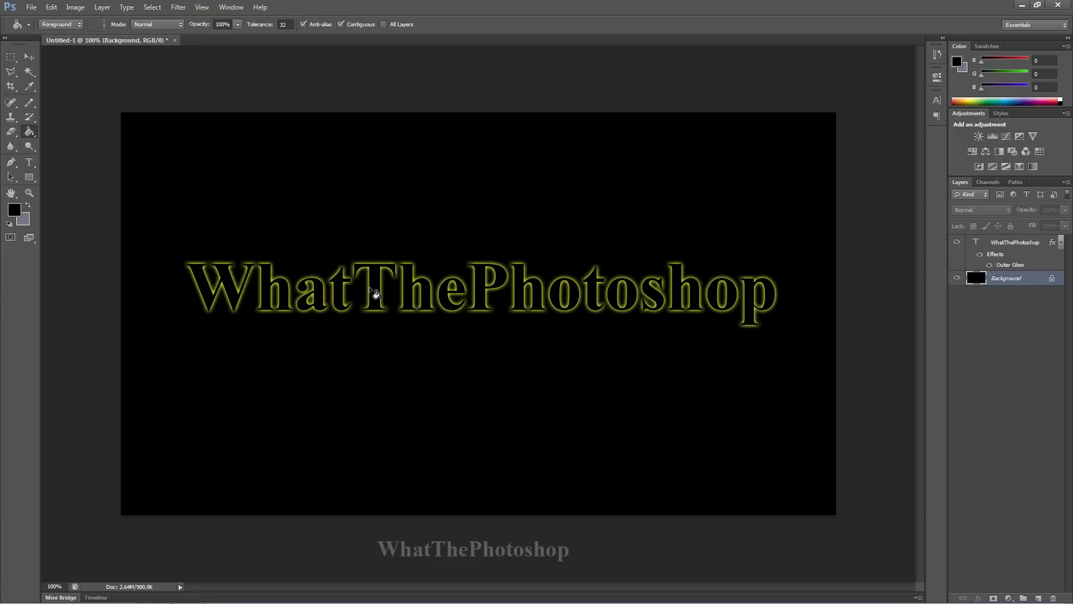
{"action": "double_click", "coordinate": [1045, 241]}
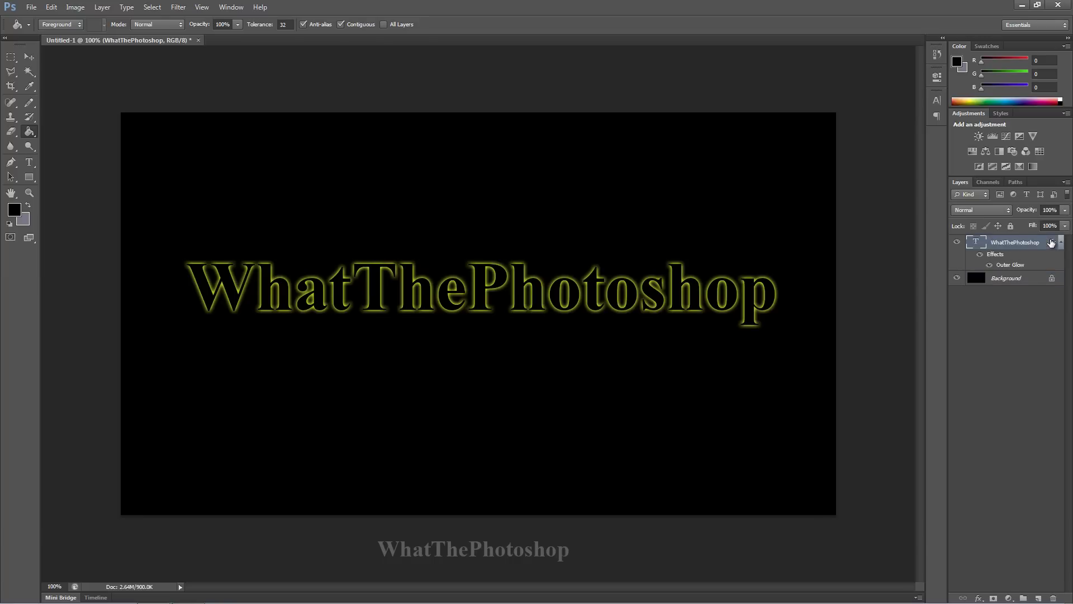
- Recheck the Outer Glow size, keep it at 8 px, and confirm the Layer Style
{"action": "left_click", "coordinate": [482, 277]}
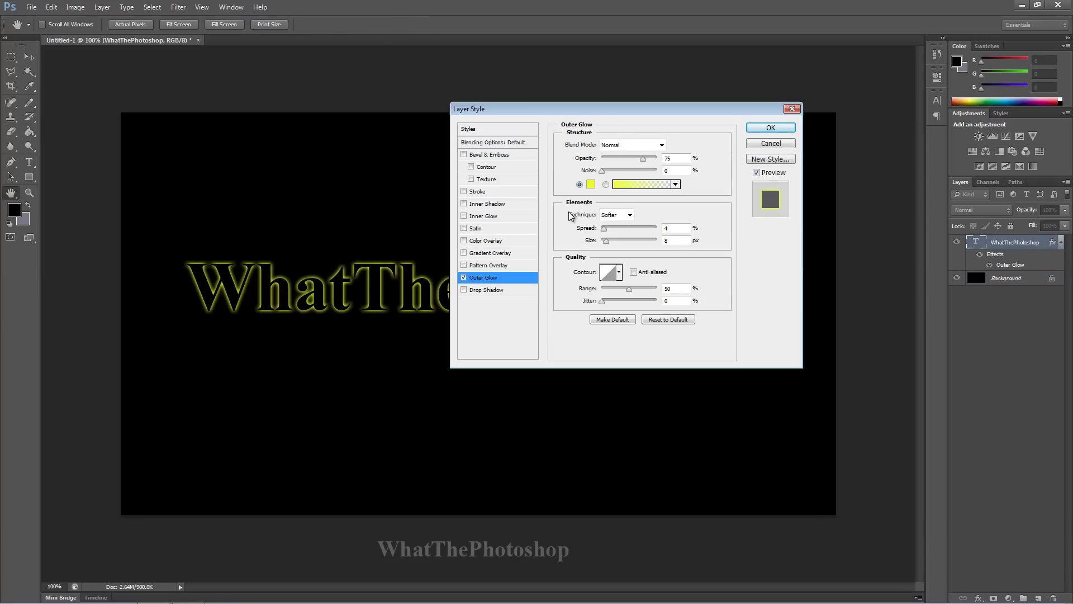
{"action": "left_click_drag", "start_coordinate": [606, 241], "coordinate": [606, 242]}
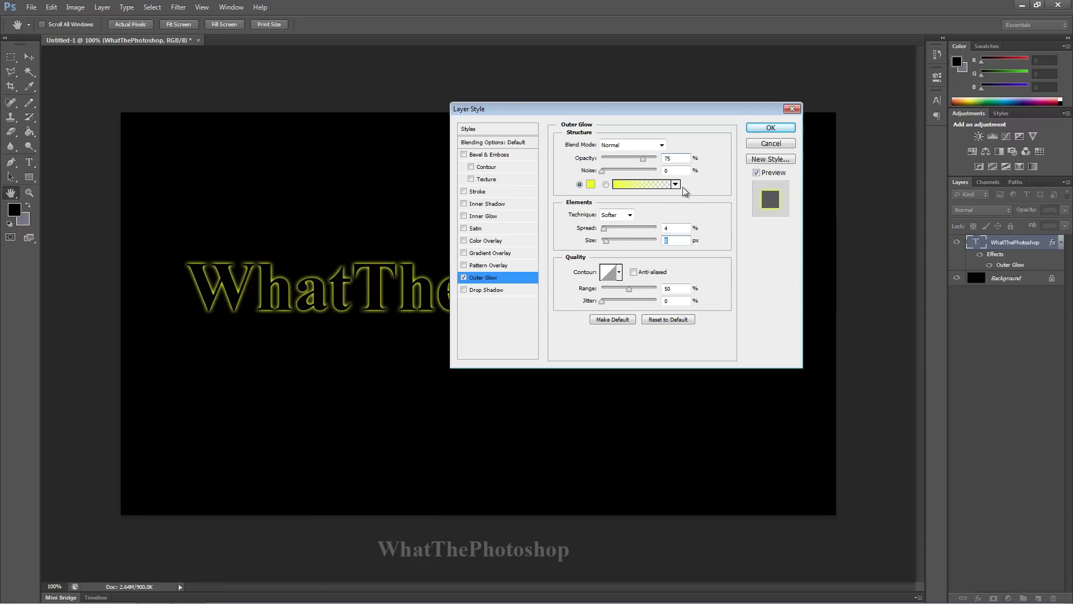
{"action": "left_click", "coordinate": [771, 128]}
{"action": "key", "text": "g"}
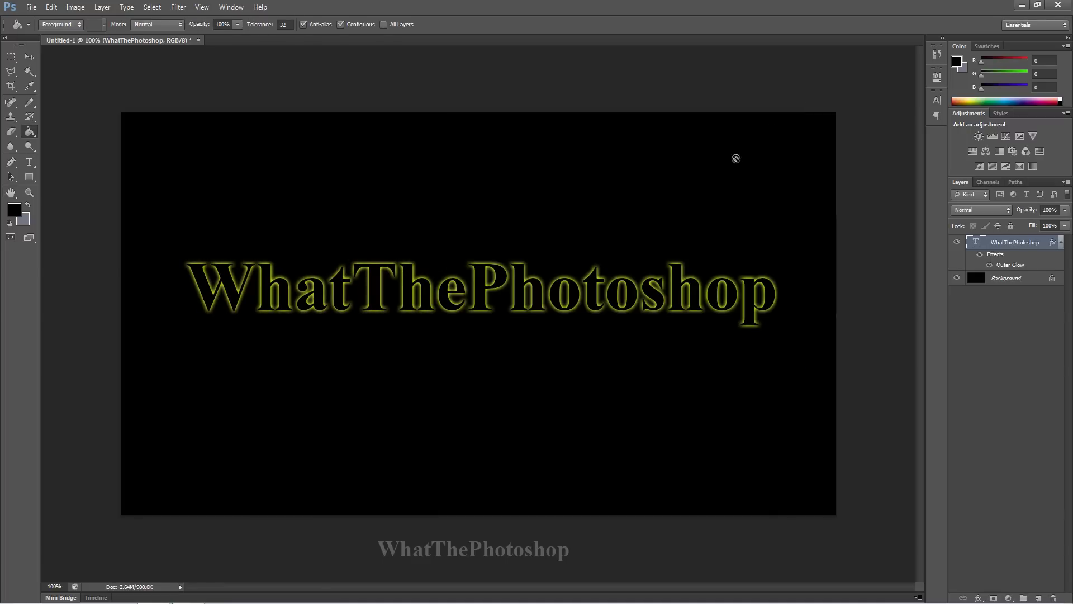